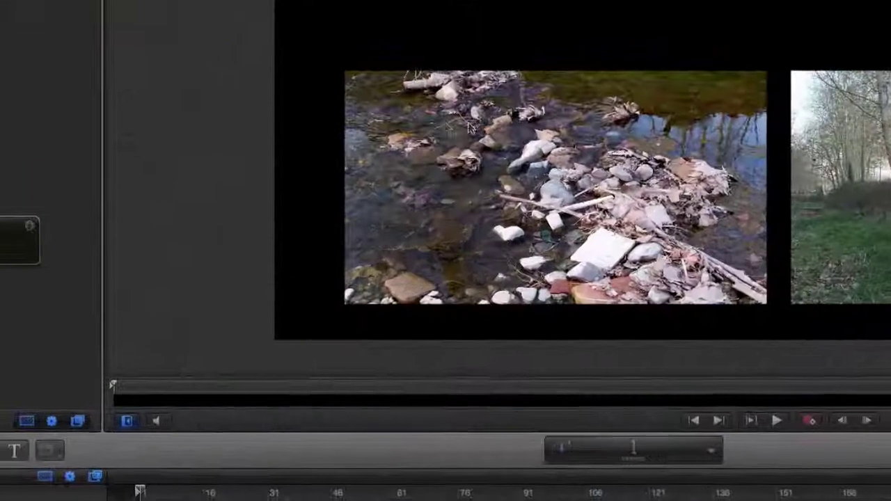
Rescale the waterscape photo with its corner and edge handles so it ends slightly smaller
click(408, 201)
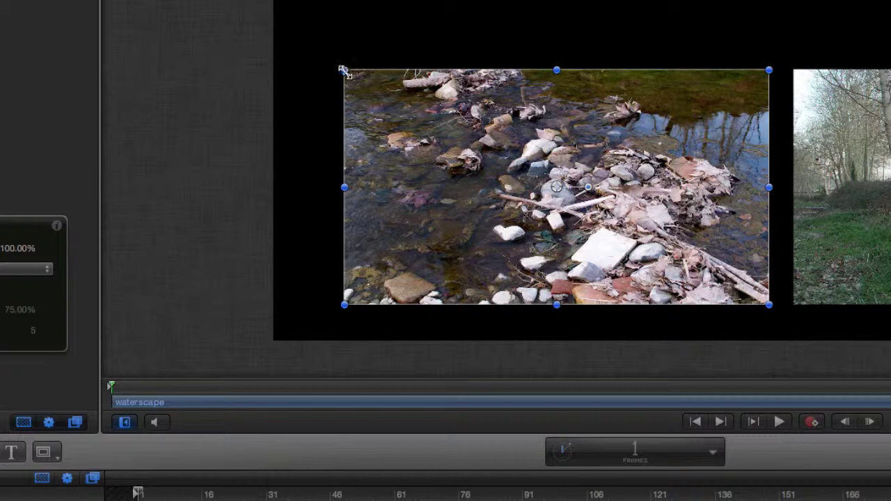
drag(344, 71, 312, 40)
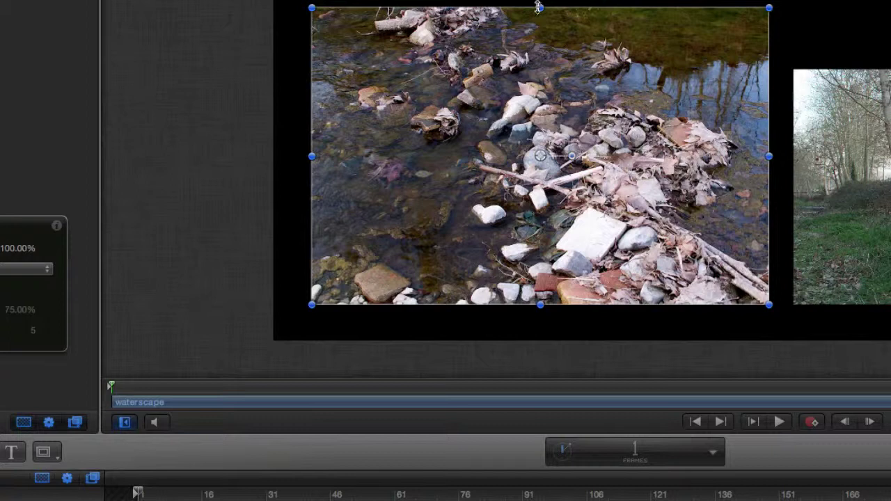
drag(539, 7, 540, 64)
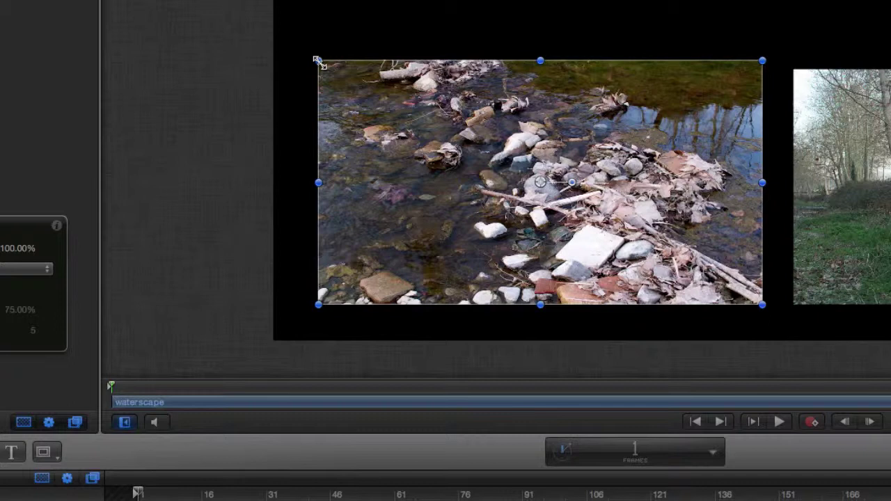
drag(317, 61, 389, 81)
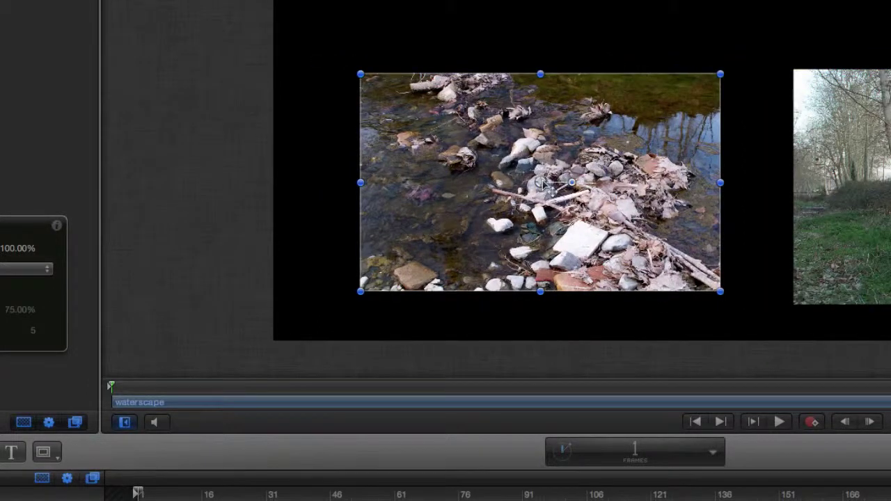
Nudge the waterscape photo right and enlarge it to match the tree photo's height
drag(529, 132, 557, 128)
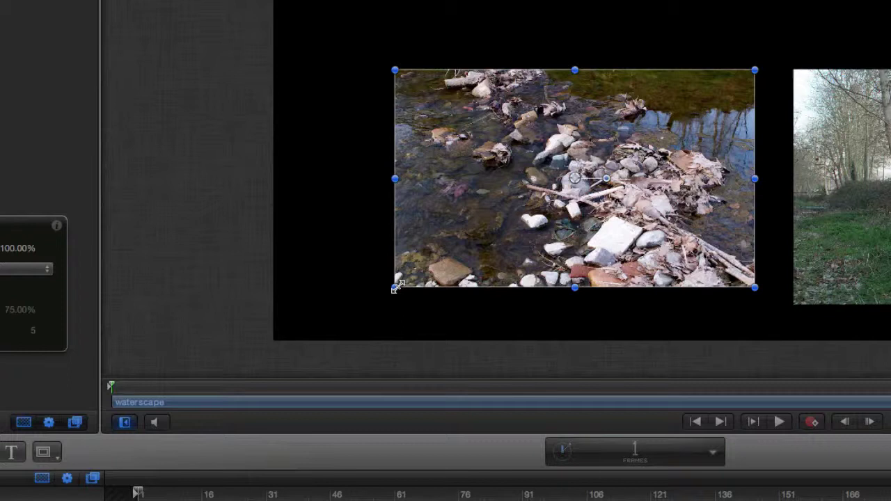
drag(394, 286, 375, 300)
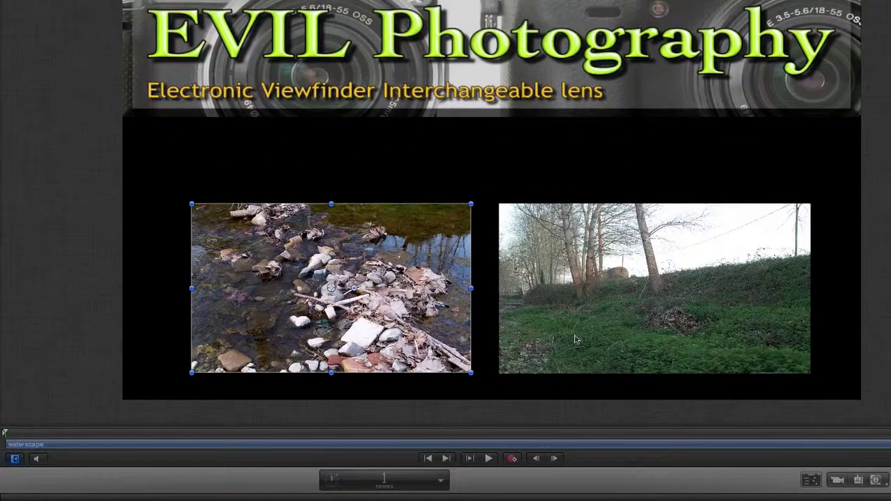
Select the tree photo with the waterscape and rotate both together, undoing an accidental shrink
shift+click(617, 281)
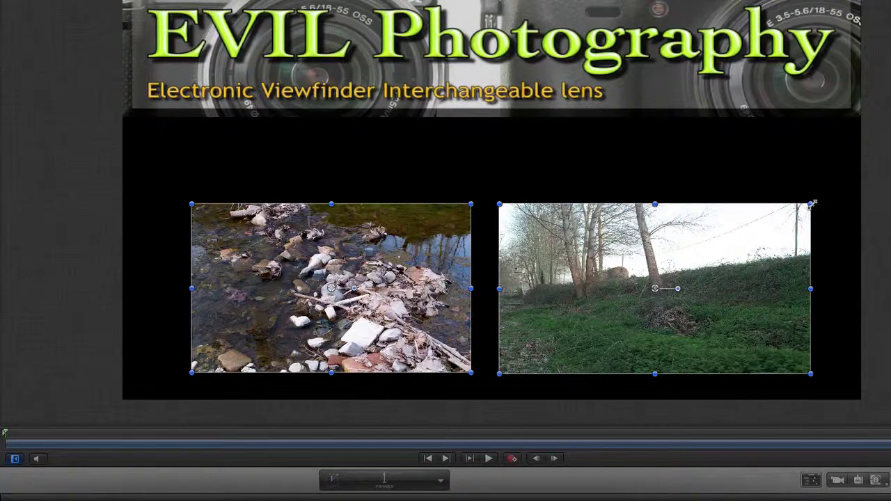
drag(813, 204, 644, 282)
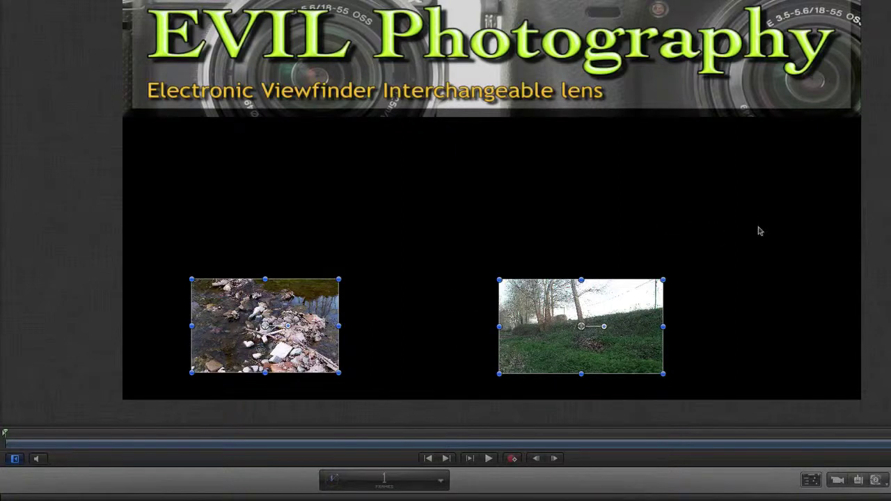
key(ctrl+z)
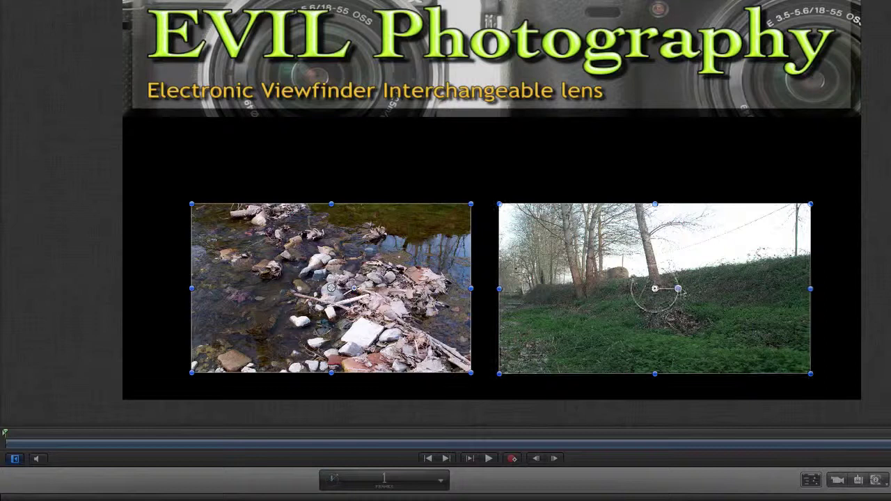
drag(678, 289, 812, 287)
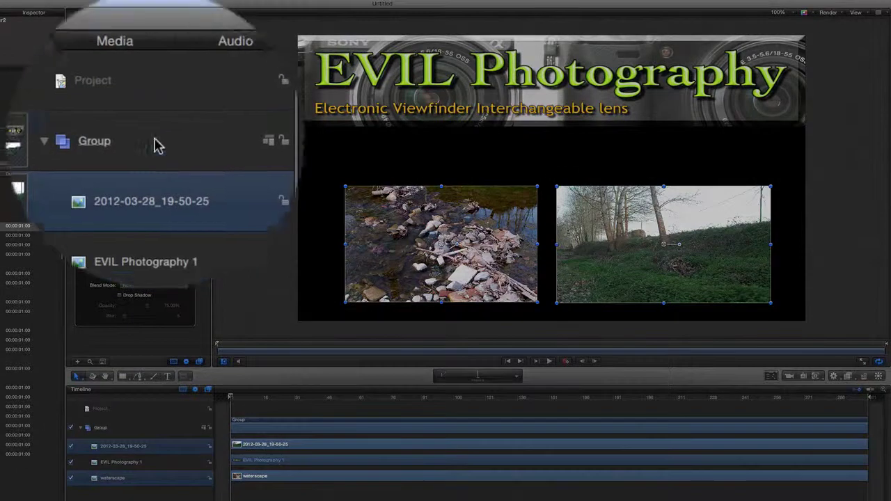
Scale up the whole Group so the EVIL Photography banner spans the canvas width
click(156, 146)
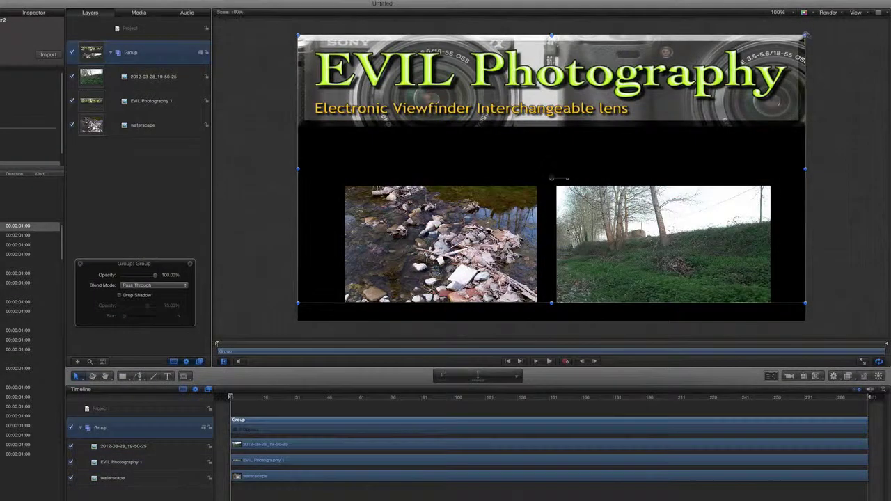
mouse_move(806, 34)
mouse_down()
mouse_move(698, 91)
mouse_move(666, 96)
mouse_move(658, 113)
mouse_move(794, 54)
mouse_move(812, 35)
mouse_up()
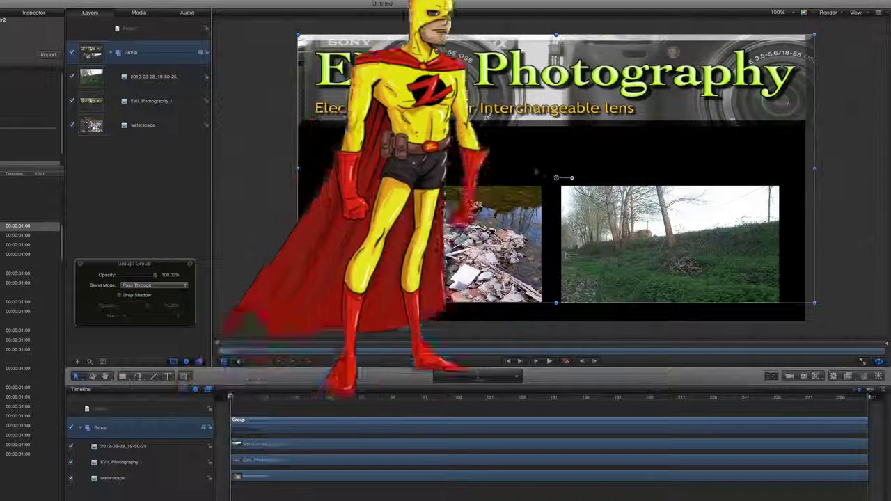
Move the 2012-03-28 and waterscape layers into new Group 1 and shrink it to about 79% by 74%
click(515, 317)
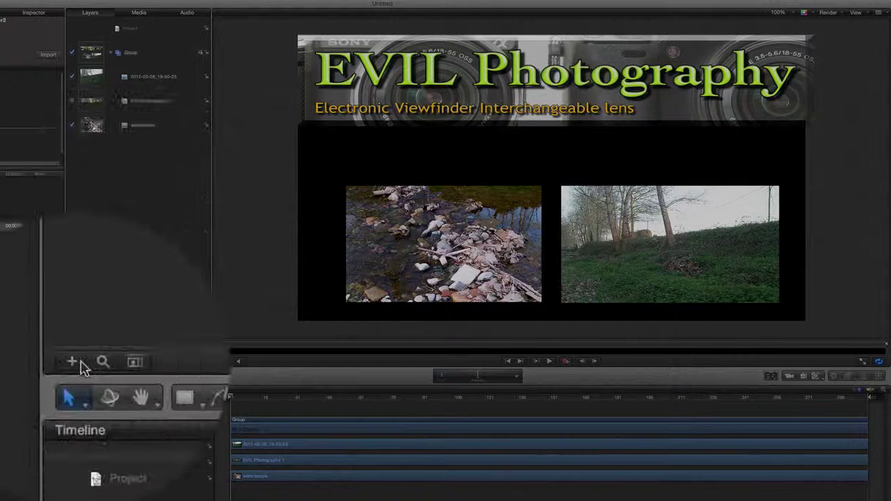
click(78, 363)
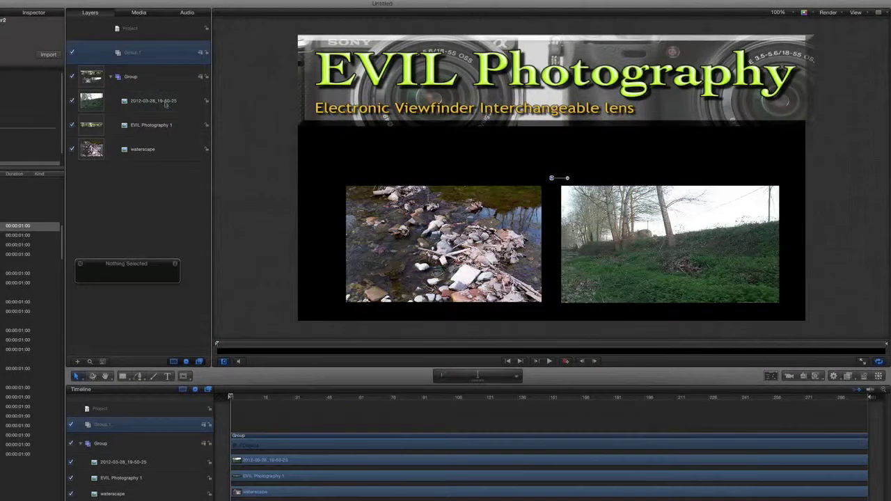
click(166, 104)
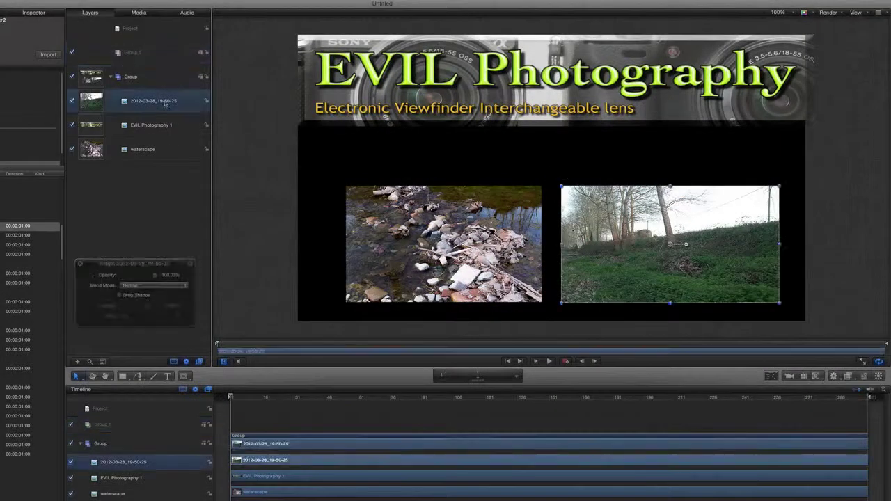
shift+click(158, 157)
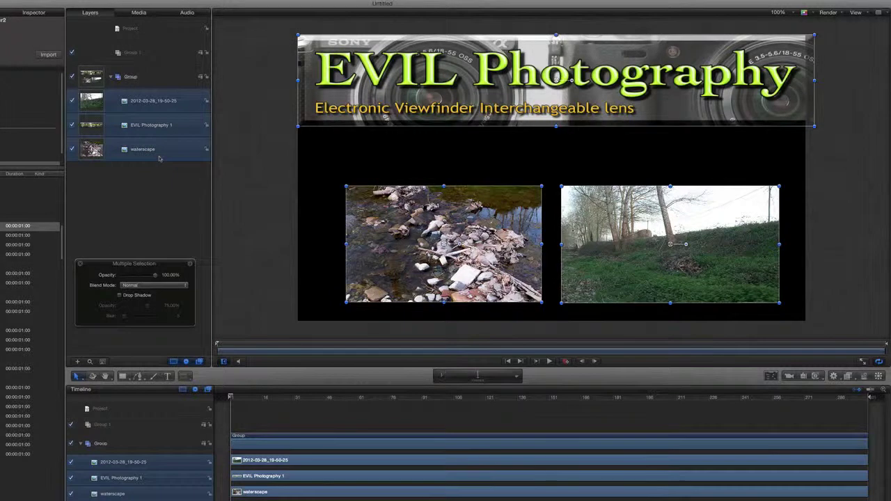
super+click(158, 129)
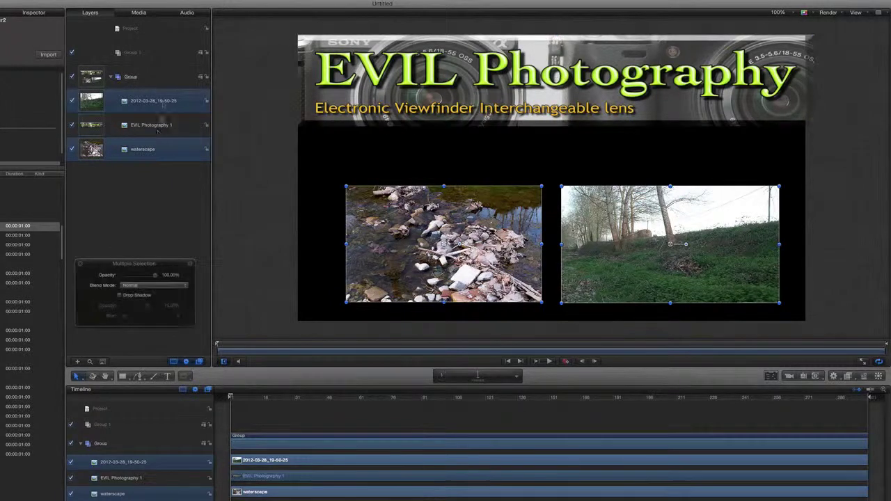
drag(163, 105, 167, 60)
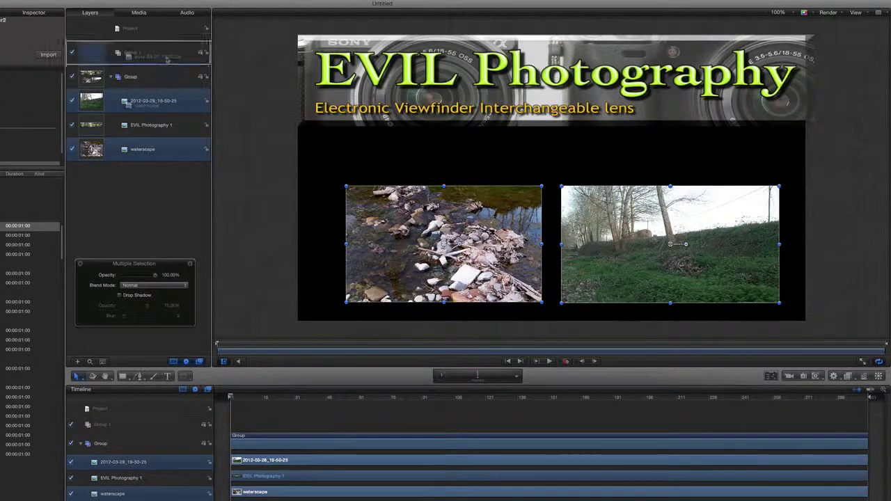
click(167, 60)
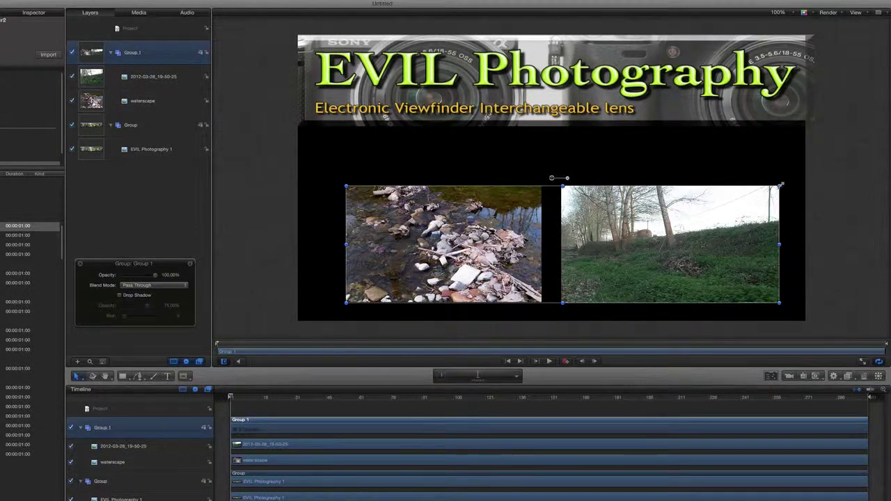
drag(780, 186, 756, 202)
Enlarge the 2012-03-28 and waterscape photos, then stack waterscape above the tree layer
drag(755, 303, 682, 303)
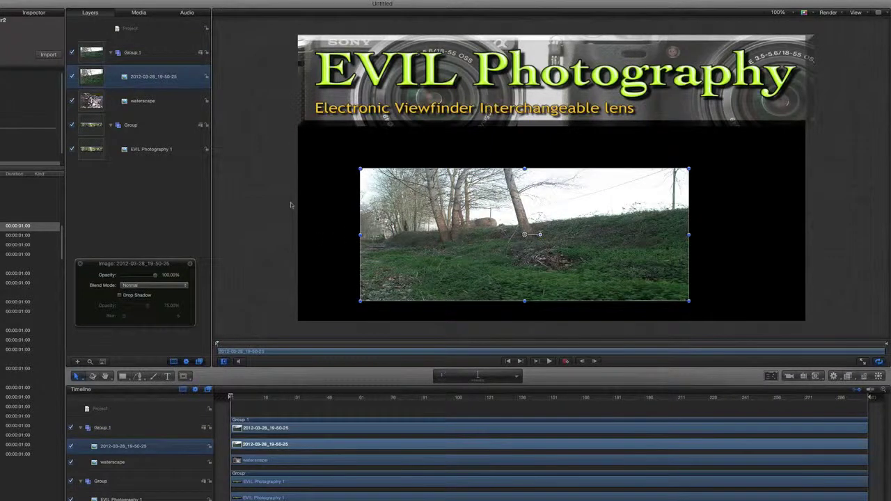
click(163, 104)
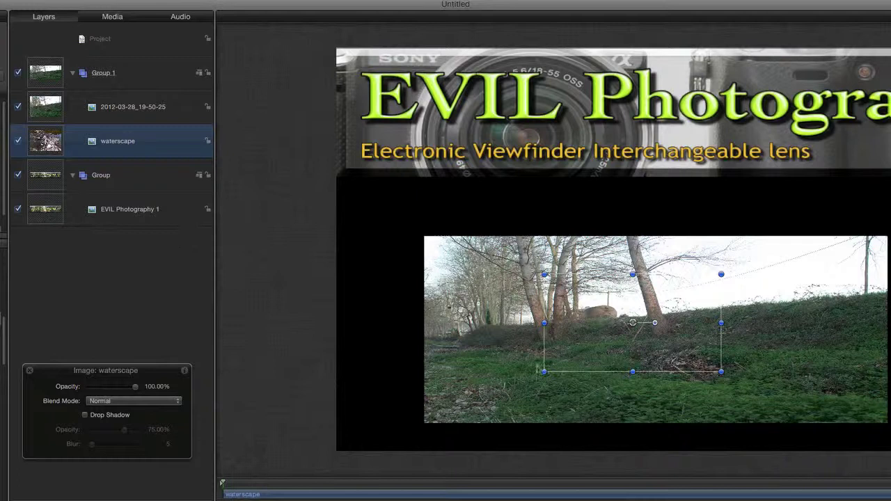
drag(542, 373, 453, 437)
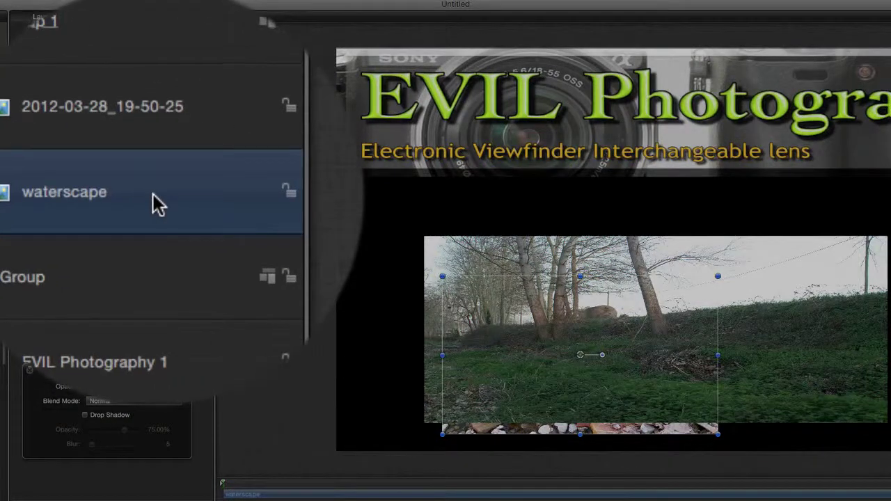
drag(152, 193, 155, 106)
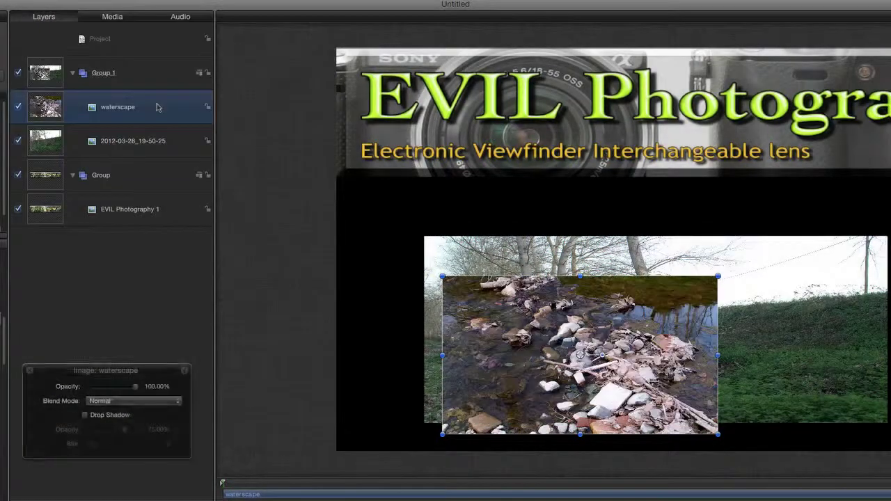
Bring the waterscape photo in front and move its anchor point far below it, near Y -258.49
drag(579, 356, 637, 331)
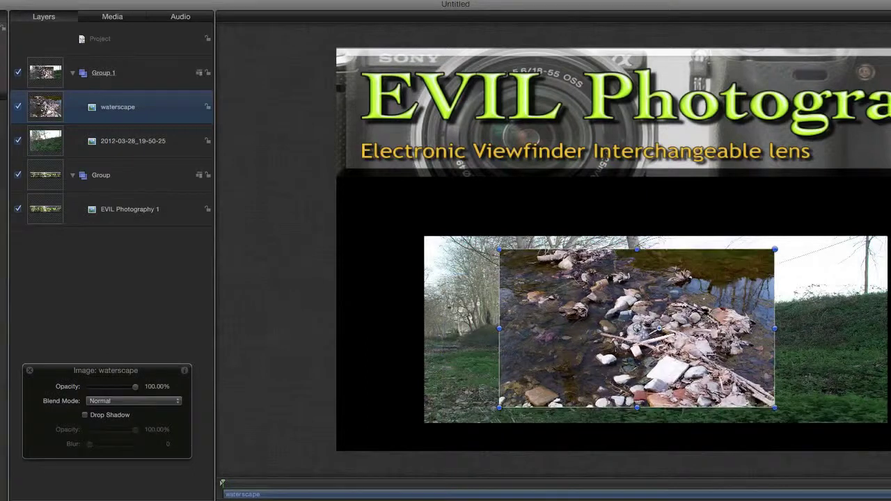
drag(636, 331, 664, 327)
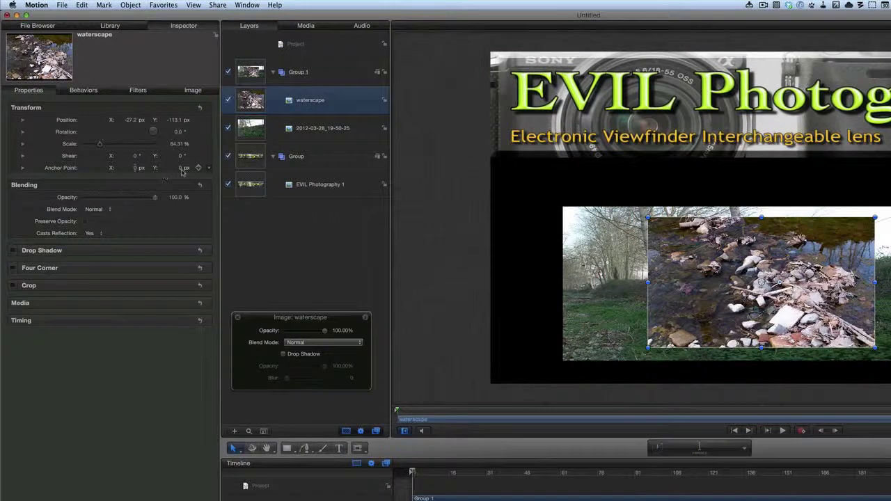
drag(181, 173, 157, 191)
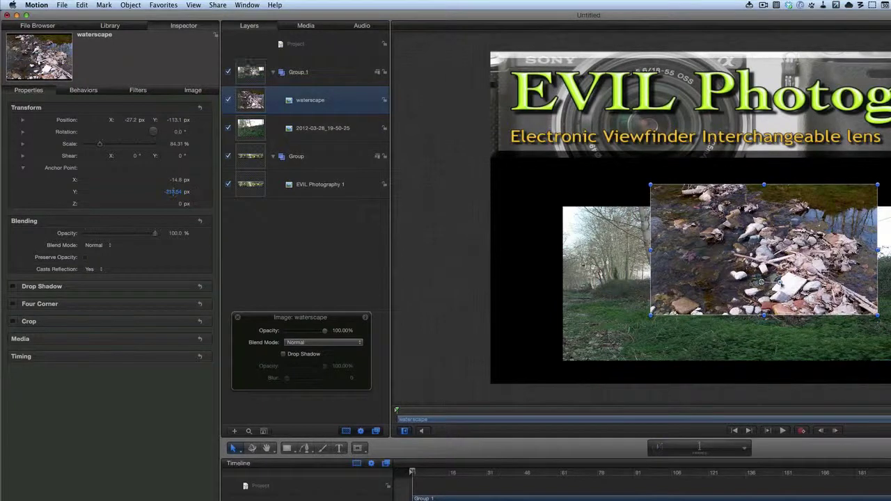
drag(779, 281, 884, 281)
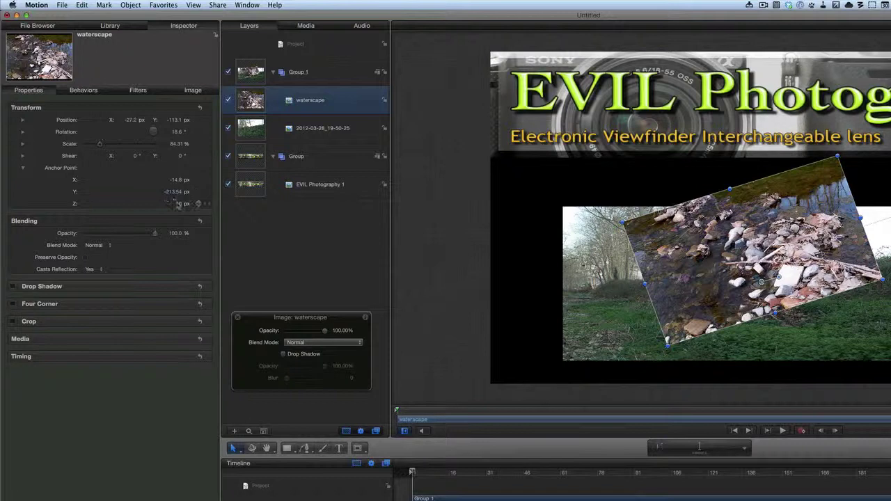
drag(174, 194, 120, 195)
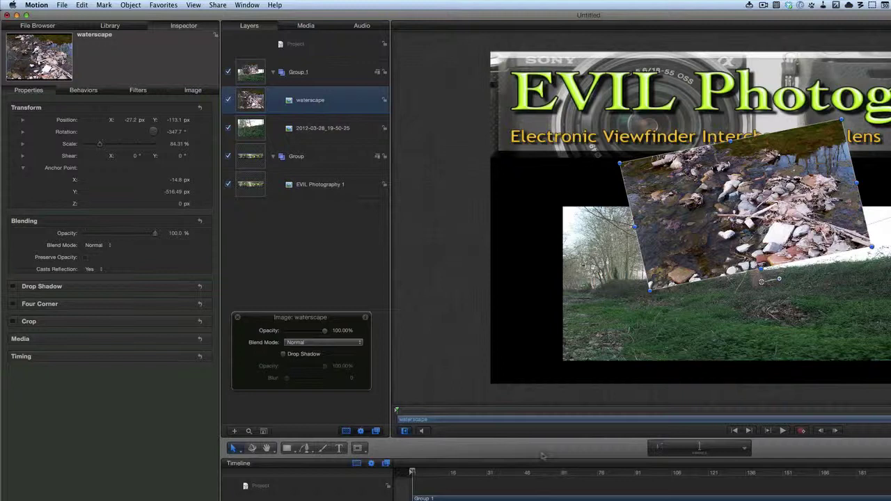
Place the waterscape photo off-canvas at X -934, Y -146 px and keyframe its position
drag(833, 162, 256, 108)
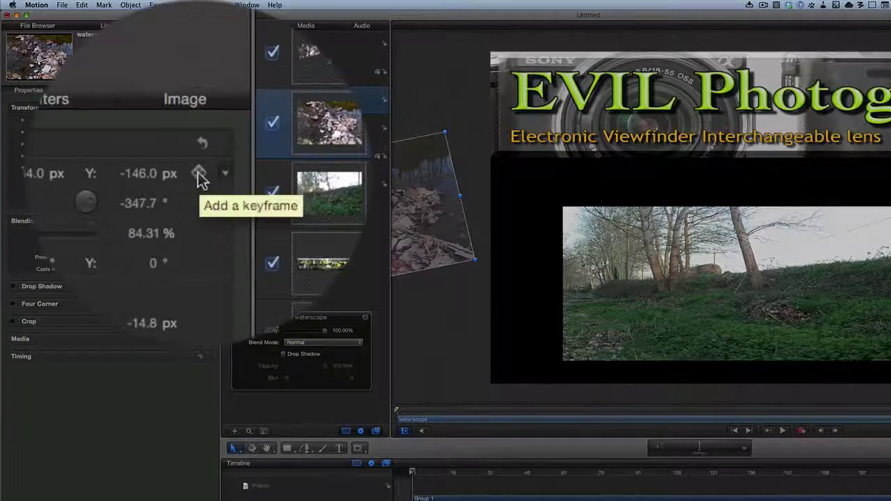
click(197, 120)
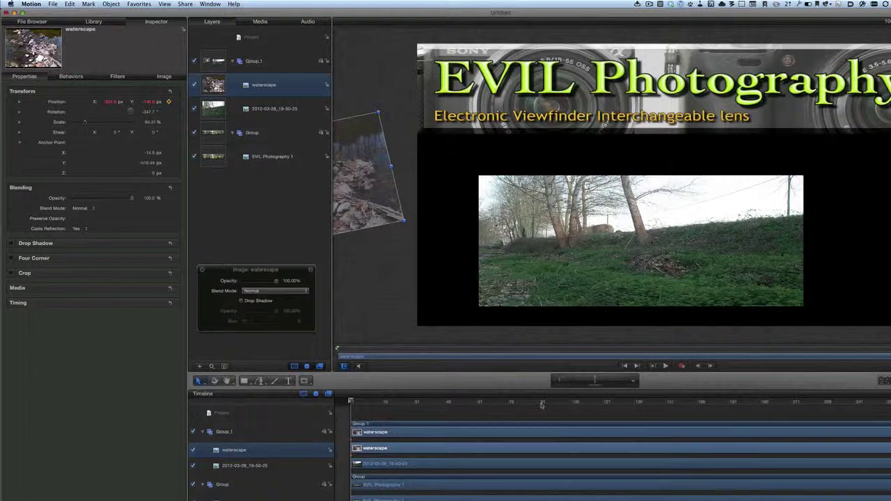
Keyframe the waterscape photo inside the frame at frame 92 and further across at frame 151
click(541, 403)
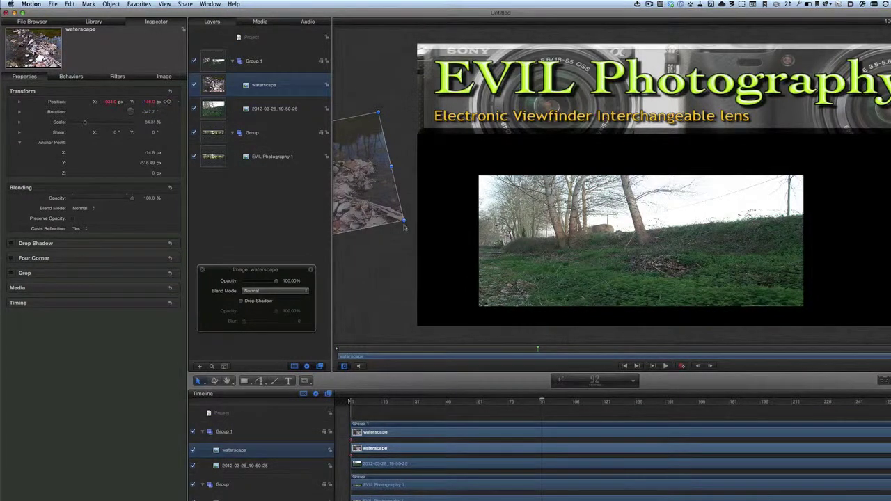
drag(373, 199, 758, 271)
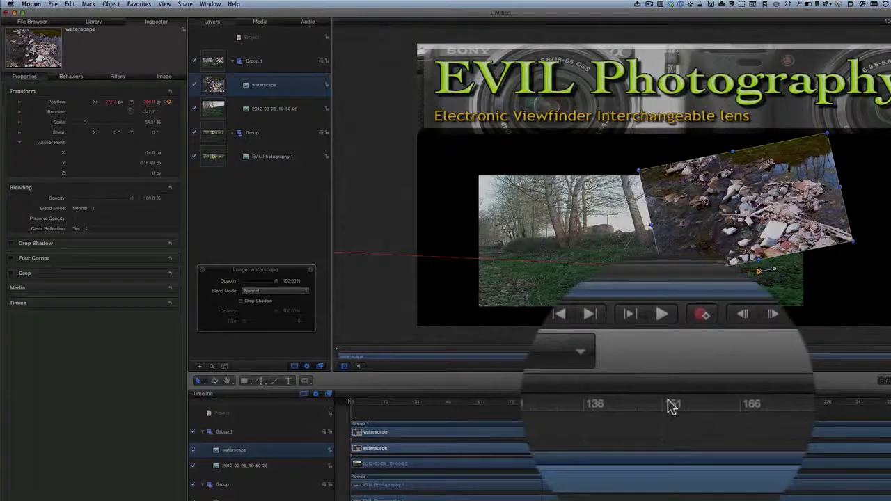
click(668, 403)
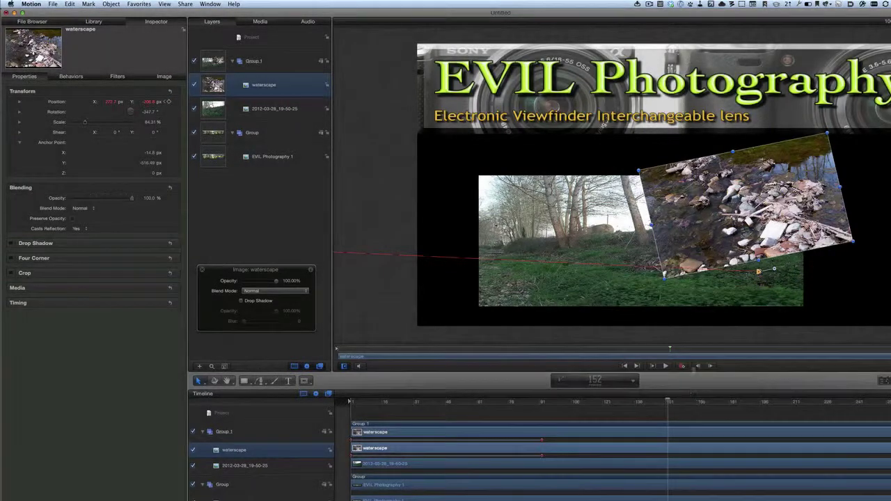
drag(765, 272, 682, 215)
Make the middle path point Smooth and pull its Bézier handle outward to widen the curve
right_click(758, 271)
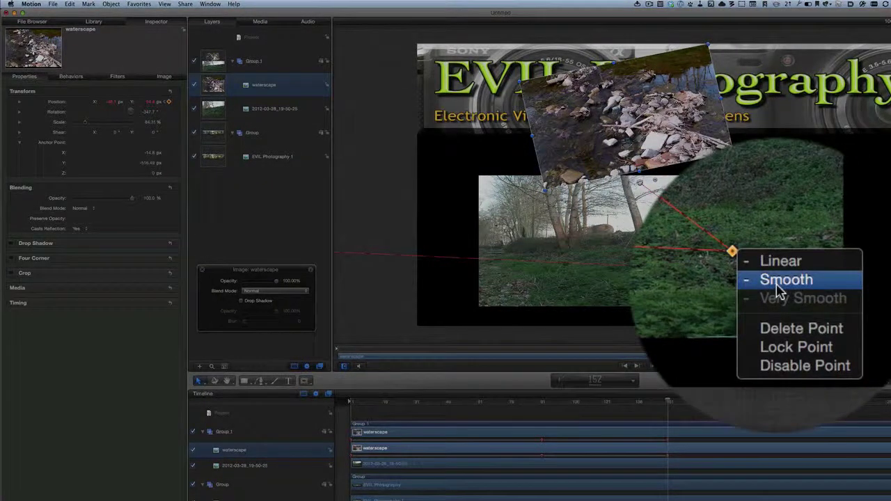
click(778, 287)
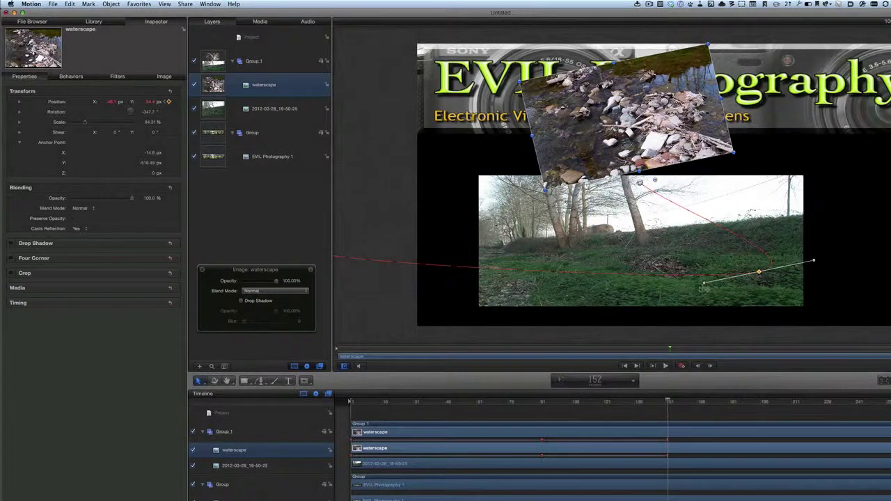
drag(704, 284, 657, 335)
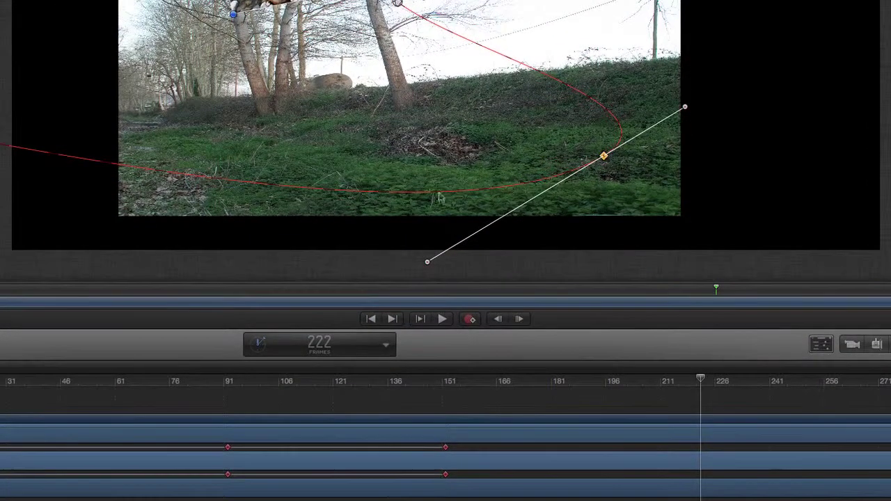
With Record on, keyframe EVIL Photography 1's opacity from near 0% at frame 0 to 100% at frame 31
click(471, 319)
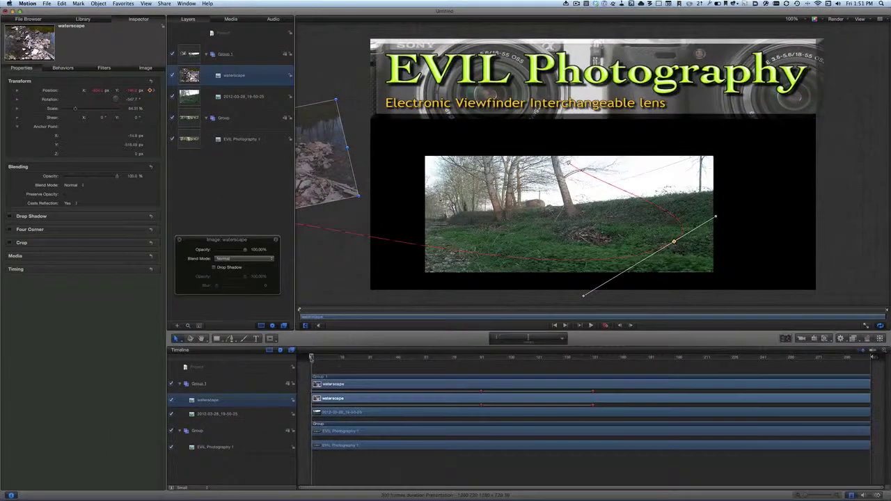
click(241, 138)
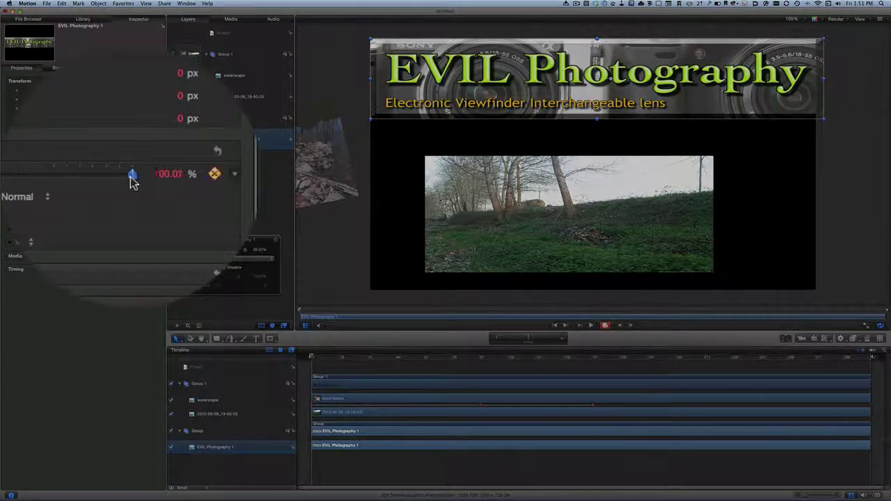
drag(116, 175, 83, 178)
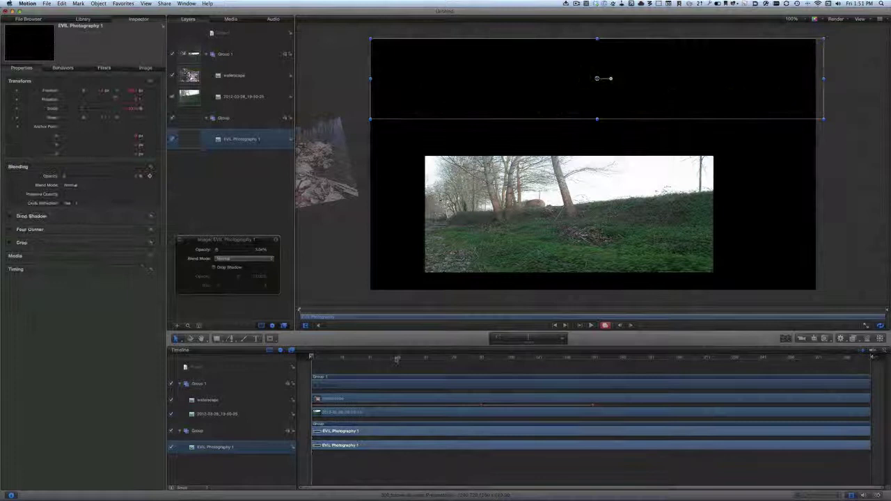
click(368, 358)
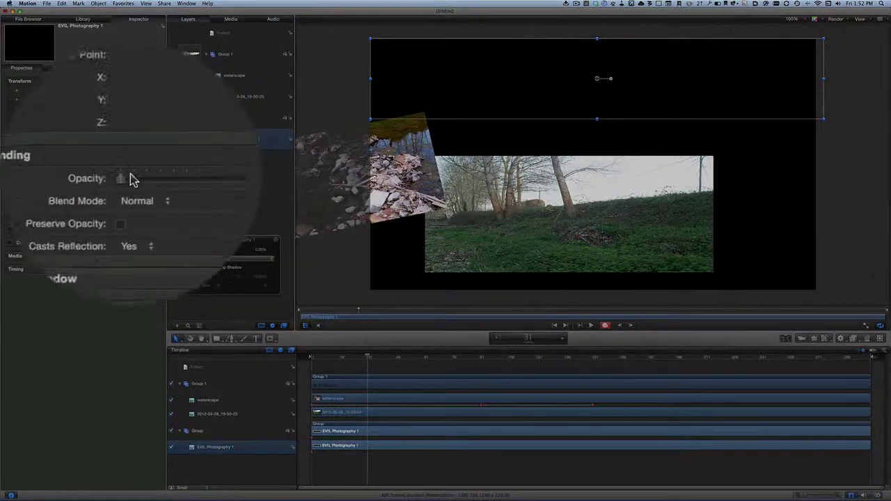
drag(66, 179, 123, 180)
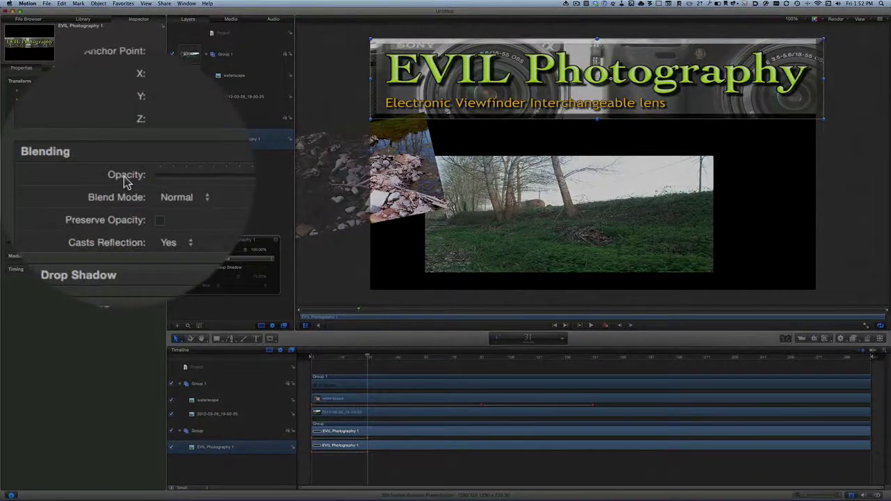
Publish the title's Opacity and Position parameters from the Inspector
right_click(127, 179)
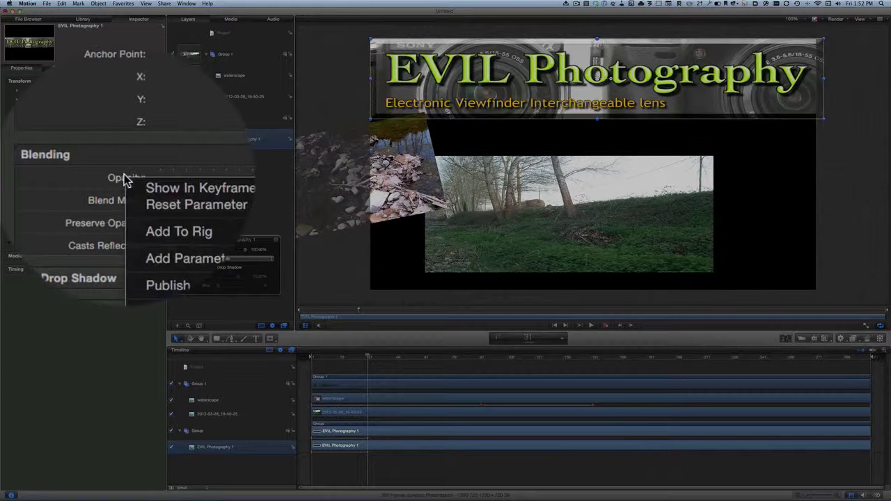
click(130, 222)
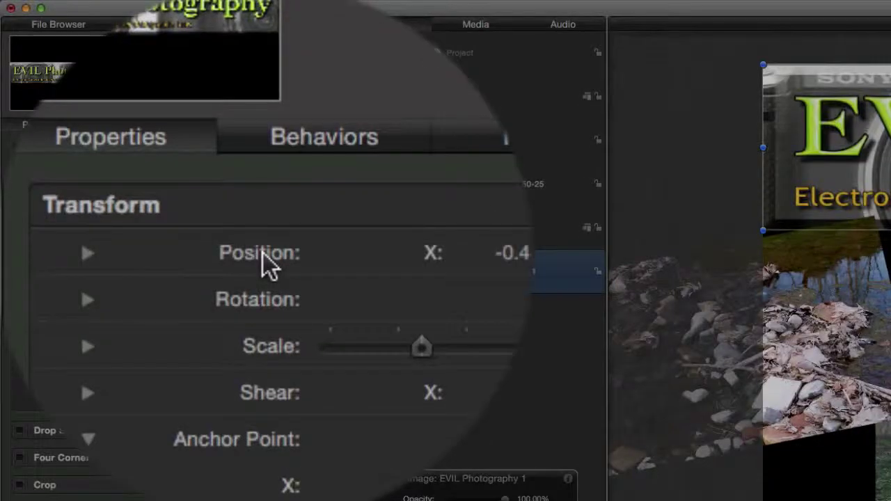
right_click(263, 254)
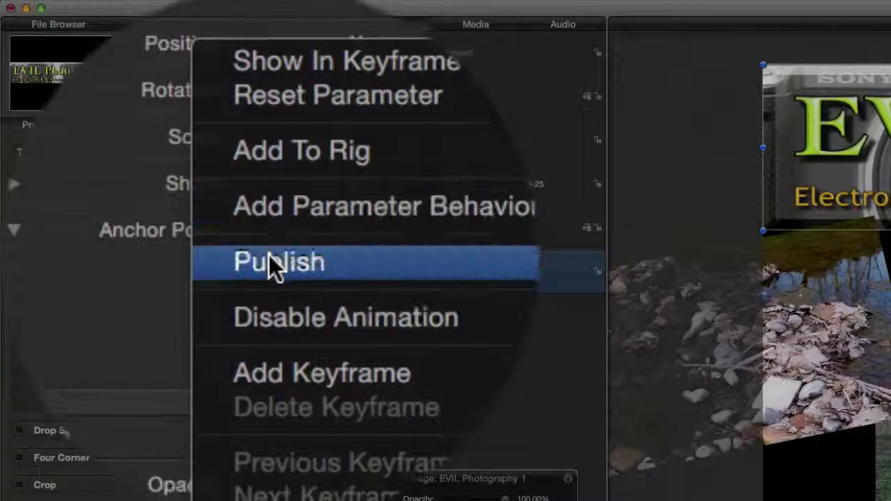
click(270, 257)
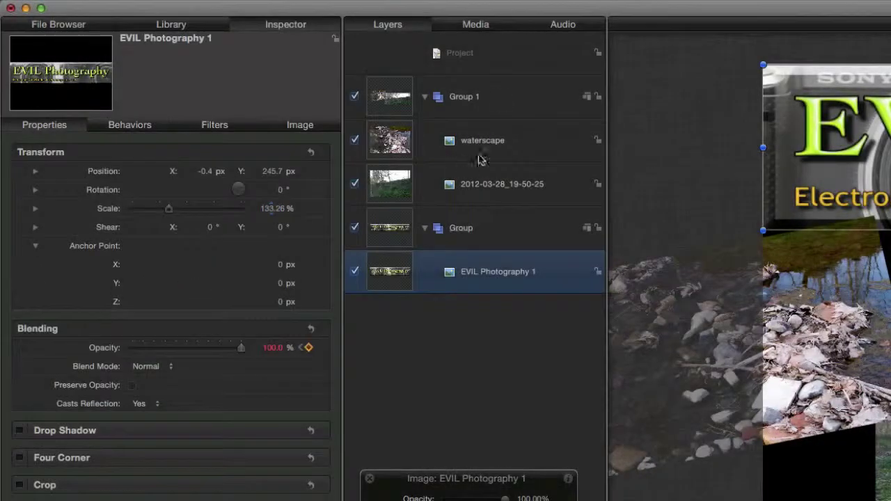
Show the Project's published parameters list, now including Opacity and Position
click(480, 63)
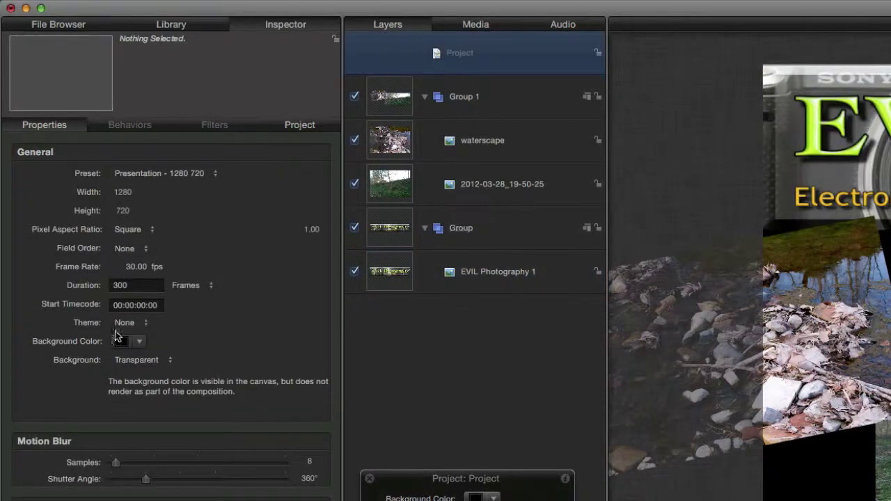
mouse_move(294, 153)
click(299, 126)
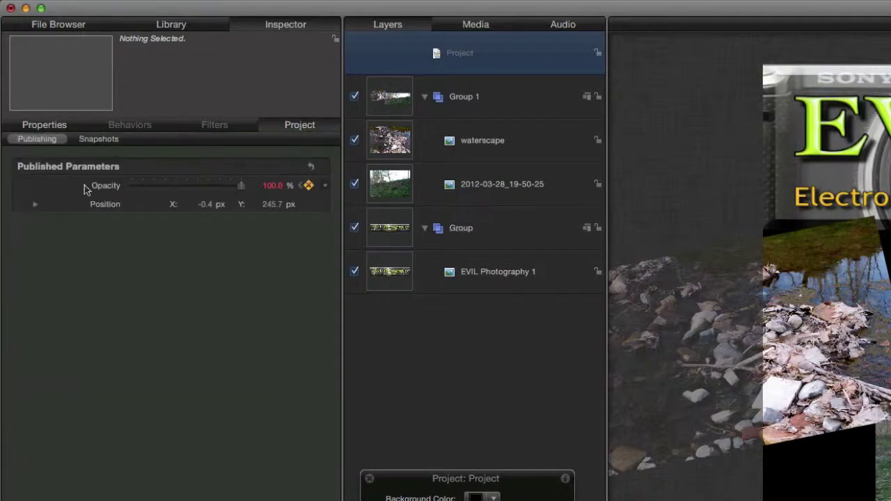